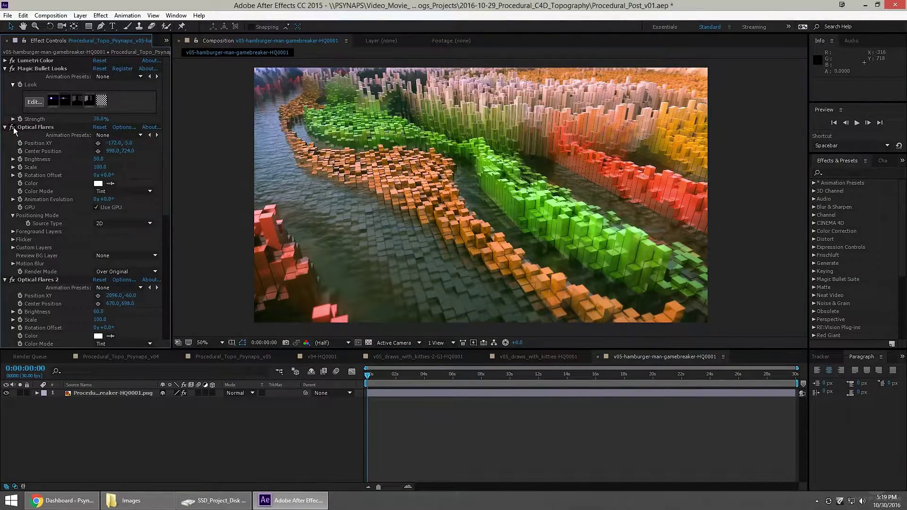
Turn off Optical Flares 2 and reposition the first Optical Flares light to about -286, 199 with its centre at about 936, 604
{"action": "left_click", "coordinate": [12, 280]}
{"action": "left_click", "coordinate": [36, 127]}
{"action": "left_click_drag", "start_coordinate": [191, 76], "coordinate": [227, 97]}
{"action": "left_click_drag", "start_coordinate": [252, 88], "coordinate": [229, 98]}
{"action": "left_click_drag", "start_coordinate": [535, 243], "coordinate": [515, 220]}
{"action": "left_click_drag", "start_coordinate": [211, 77], "coordinate": [206, 114]}
{"action": "left_click_drag", "start_coordinate": [508, 238], "coordinate": [493, 209]}
{"action": "left_click", "coordinate": [786, 241]}
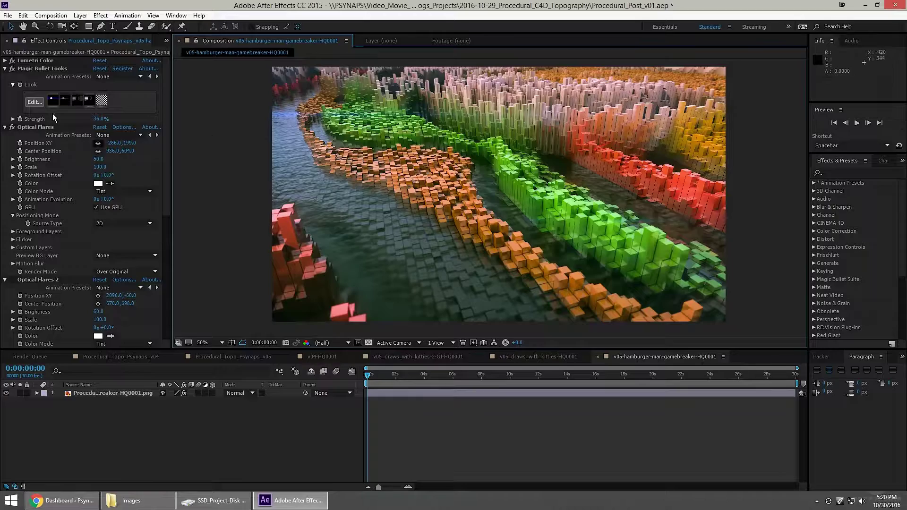
Move the first Optical Flares light beside the image's lower-left corner, at about -282, 899, and change its flare design
{"action": "left_click", "coordinate": [36, 128]}
{"action": "left_click_drag", "start_coordinate": [204, 114], "coordinate": [201, 288]}
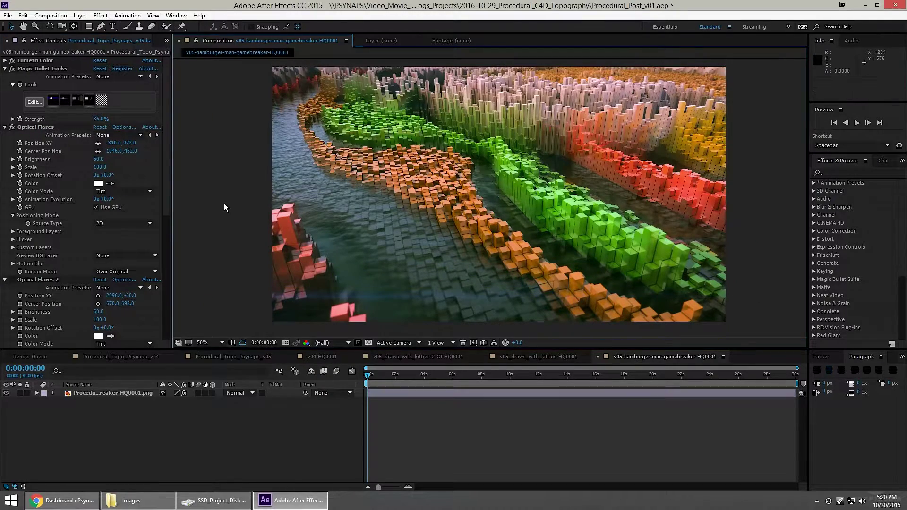
{"action": "left_click", "coordinate": [124, 127]}
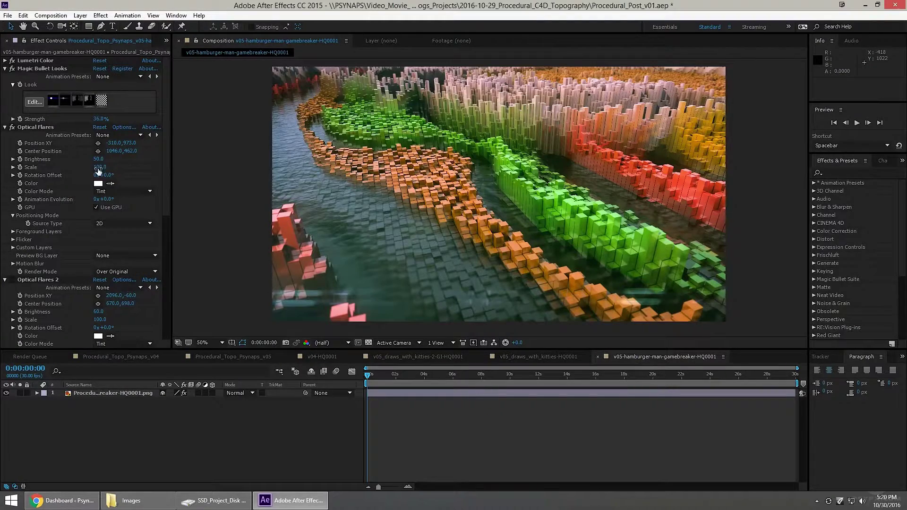
{"action": "left_click_drag", "start_coordinate": [199, 297], "coordinate": [225, 275]}
{"action": "left_click", "coordinate": [205, 269]}
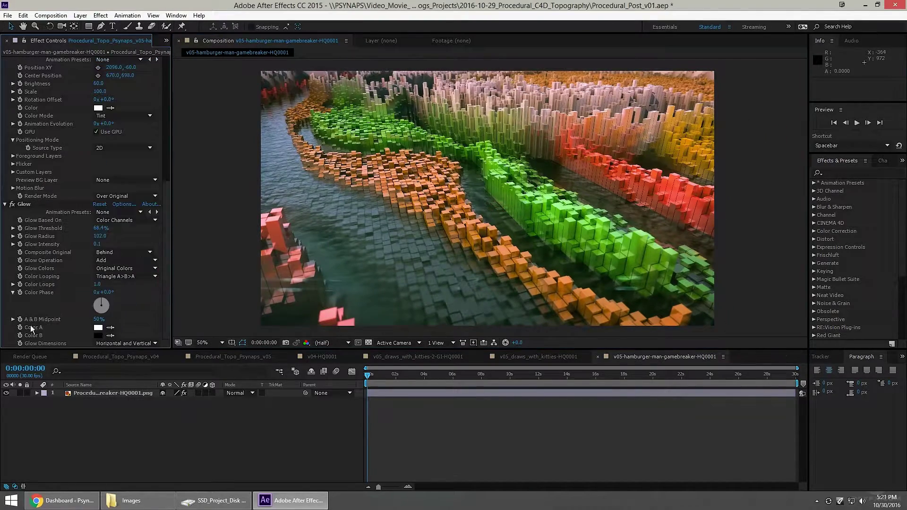
Set the Glow radius to 44 and adjust the glow threshold to about 65%
{"action": "left_click_drag", "start_coordinate": [99, 237], "coordinate": [39, 240]}
{"action": "left_click_drag", "start_coordinate": [98, 229], "coordinate": [112, 241]}
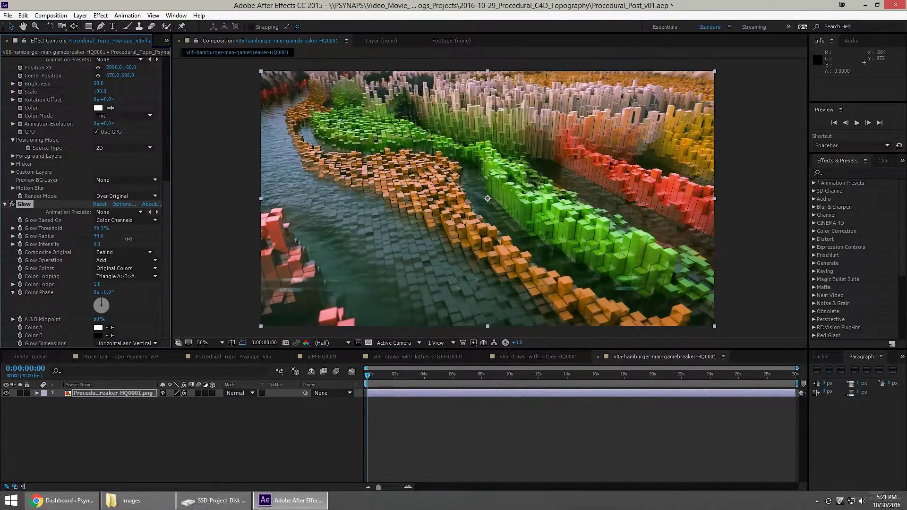
Refine the Lumetri RGB curve's S-shape by adjusting its upper and lower points and adding a slightly raised midpoint
{"action": "scroll", "coordinate": [34, 136], "scroll_direction": "up", "scroll_amount": 5}
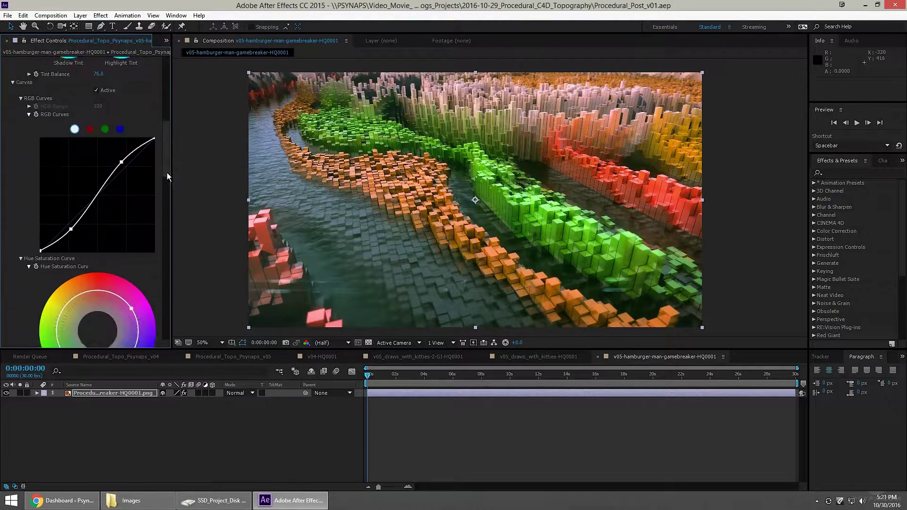
{"action": "mouse_move", "coordinate": [121, 163]}
{"action": "left_mouse_down"}
{"action": "mouse_move", "coordinate": [138, 163]}
{"action": "mouse_move", "coordinate": [120, 169]}
{"action": "left_mouse_up"}
{"action": "scroll", "coordinate": [71, 242], "scroll_direction": "up", "scroll_amount": 4}
{"action": "left_click_drag", "start_coordinate": [72, 240], "coordinate": [73, 238]}
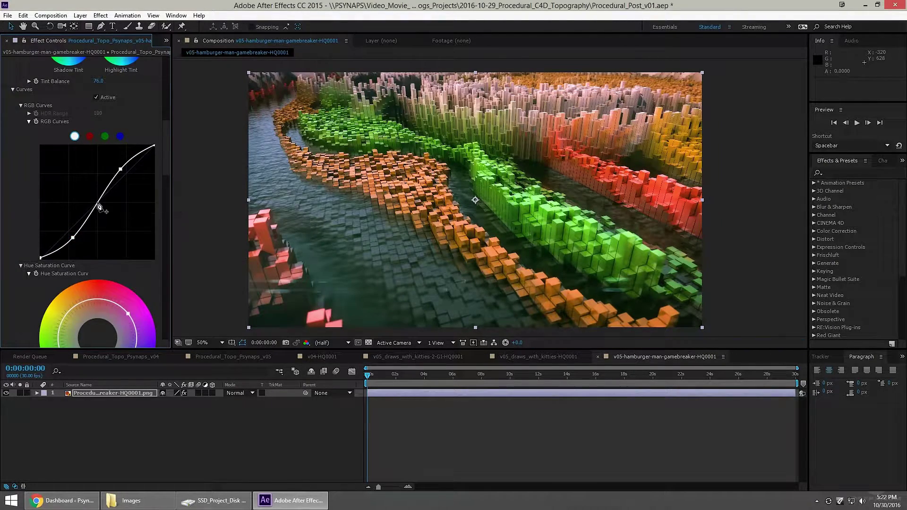
{"action": "left_click", "coordinate": [101, 206]}
{"action": "left_click_drag", "start_coordinate": [101, 207], "coordinate": [95, 203]}
Compare the grade with the v04-HQ0001 and v05_draws_with_kitties-2-G1-HQ0001 compositions, and save the project
{"action": "left_click", "coordinate": [326, 358]}
{"action": "left_click", "coordinate": [406, 358]}
{"action": "left_click", "coordinate": [638, 357]}
{"action": "key", "text": "ctrl+s"}
{"action": "scroll", "coordinate": [78, 242], "scroll_direction": "down", "scroll_amount": 10}
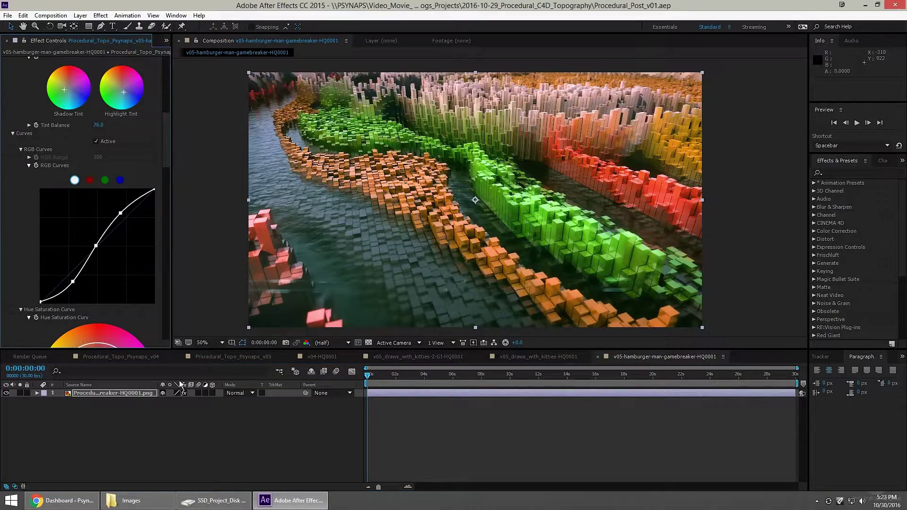
Add the v05-hamburger-man-gamebreaker-HQ0001 composition to the render queue with PNG 16bit and Jpeg 9 outputs
{"action": "key", "text": "ctrl+m"}
{"action": "left_click", "coordinate": [170, 479]}
{"action": "left_click", "coordinate": [215, 478]}
{"action": "left_click", "coordinate": [230, 419]}
{"action": "left_click", "coordinate": [101, 350]}
{"action": "left_click", "coordinate": [381, 381]}
Cool the Lumetri temperature to about -9.9 and fine-tune the tint and contrast in the hamburger-man composition
{"action": "left_click", "coordinate": [664, 357]}
{"action": "scroll", "coordinate": [489, 197], "scroll_direction": "up", "scroll_amount": 1}
{"action": "left_click_drag", "start_coordinate": [166, 139], "coordinate": [166, 62]}
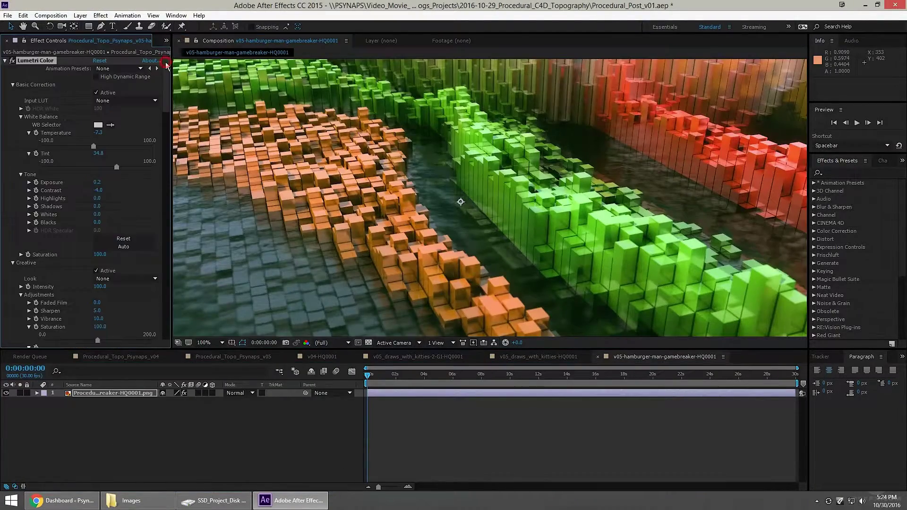
{"action": "mouse_move", "coordinate": [94, 146]}
{"action": "left_mouse_down"}
{"action": "mouse_move", "coordinate": [112, 146]}
{"action": "mouse_move", "coordinate": [92, 146]}
{"action": "left_mouse_up"}
{"action": "scroll", "coordinate": [331, 199], "scroll_direction": "down", "scroll_amount": 1}
{"action": "mouse_move", "coordinate": [117, 167]}
{"action": "left_mouse_down"}
{"action": "mouse_move", "coordinate": [71, 166]}
{"action": "mouse_move", "coordinate": [119, 167]}
{"action": "left_mouse_up"}
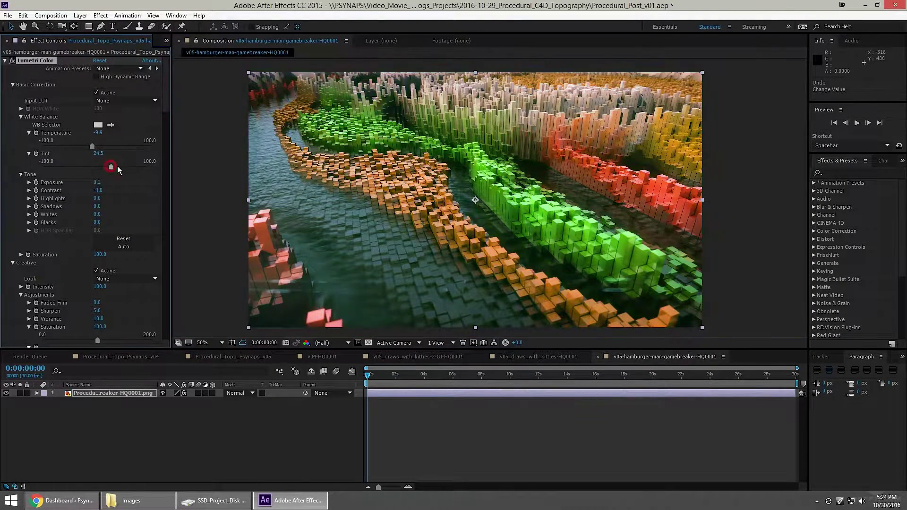
{"action": "left_click", "coordinate": [29, 190]}
{"action": "left_click_drag", "start_coordinate": [96, 204], "coordinate": [99, 203]}
Raise the upper point of the Lumetri RGB curve slightly and set the vibrance to 18.5
{"action": "scroll", "coordinate": [113, 193], "scroll_direction": "down", "scroll_amount": 5}
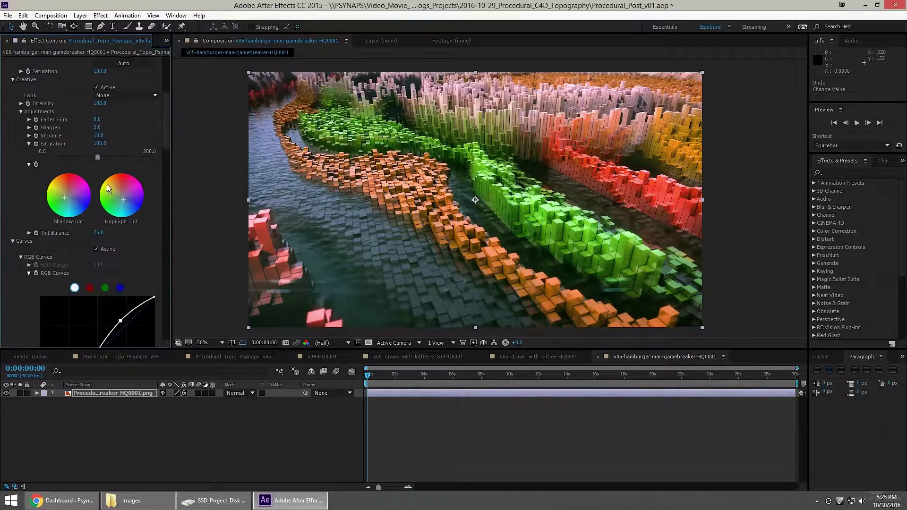
{"action": "scroll", "coordinate": [162, 198], "scroll_direction": "down", "scroll_amount": 4}
{"action": "left_click_drag", "start_coordinate": [121, 141], "coordinate": [166, 145]}
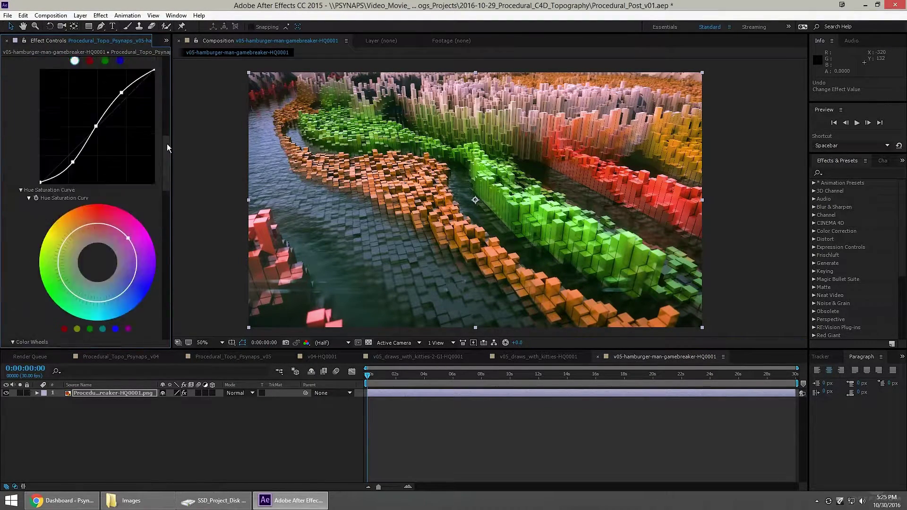
{"action": "scroll", "coordinate": [167, 144], "scroll_direction": "up", "scroll_amount": 5}
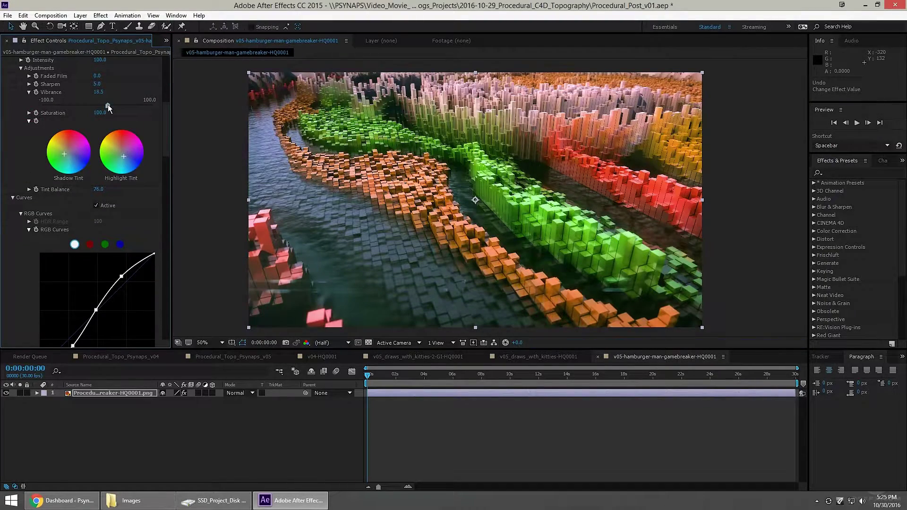
Adjust the Lumetri vignette to a midpoint of 73.2 and a feather of 60.8
{"action": "left_click_drag", "start_coordinate": [166, 128], "coordinate": [165, 313]}
{"action": "left_click", "coordinate": [13, 212]}
{"action": "left_click", "coordinate": [14, 212]}
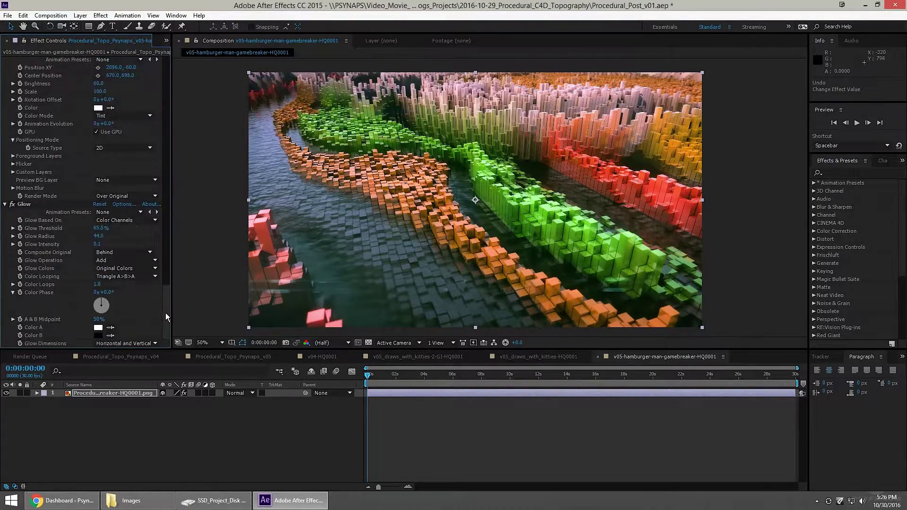
{"action": "scroll", "coordinate": [165, 313], "scroll_direction": "up", "scroll_amount": 10}
{"action": "left_click", "coordinate": [96, 122]}
{"action": "left_click_drag", "start_coordinate": [93, 164], "coordinate": [121, 164]}
{"action": "left_click_drag", "start_coordinate": [63, 206], "coordinate": [106, 205]}
Render the queued hamburger-man composition to its PNG and JPEG outputs
{"action": "left_click", "coordinate": [43, 357]}
{"action": "left_click", "coordinate": [776, 384]}
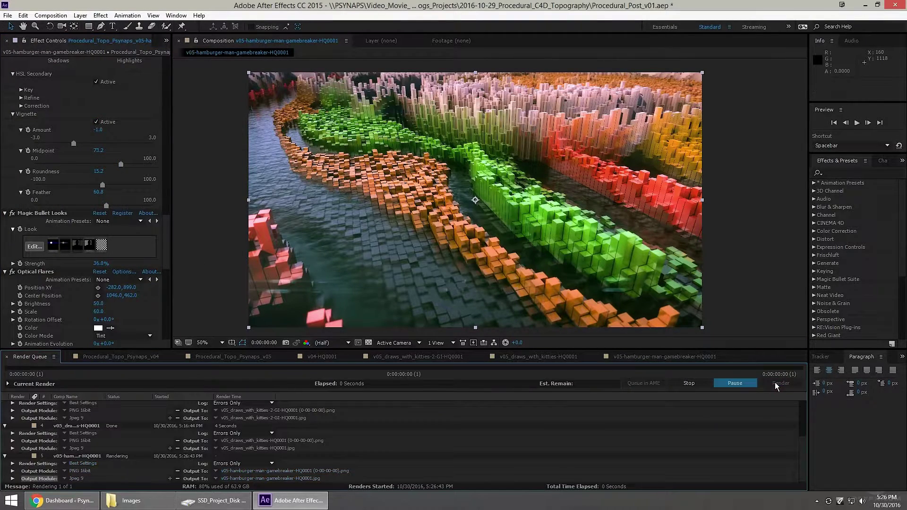
{"action": "scroll", "coordinate": [77, 45], "scroll_direction": "up", "scroll_amount": 1}
Search the effects for "lum" and apply Lumetri Color to the Procedural_Topo_Psynaps_v04-HQ0001 image layer
{"action": "right_click", "coordinate": [74, 171]}
{"action": "left_click", "coordinate": [50, 206]}
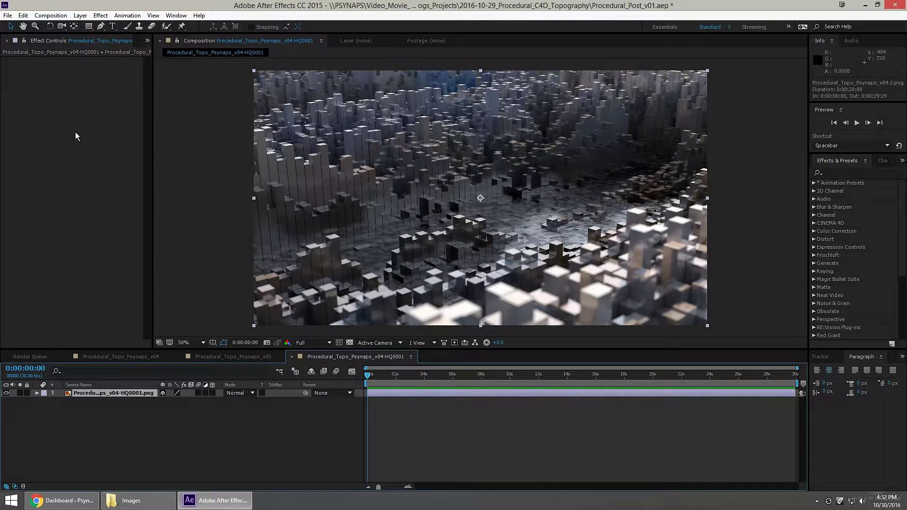
{"action": "left_click", "coordinate": [75, 132]}
{"action": "left_click", "coordinate": [841, 172]}
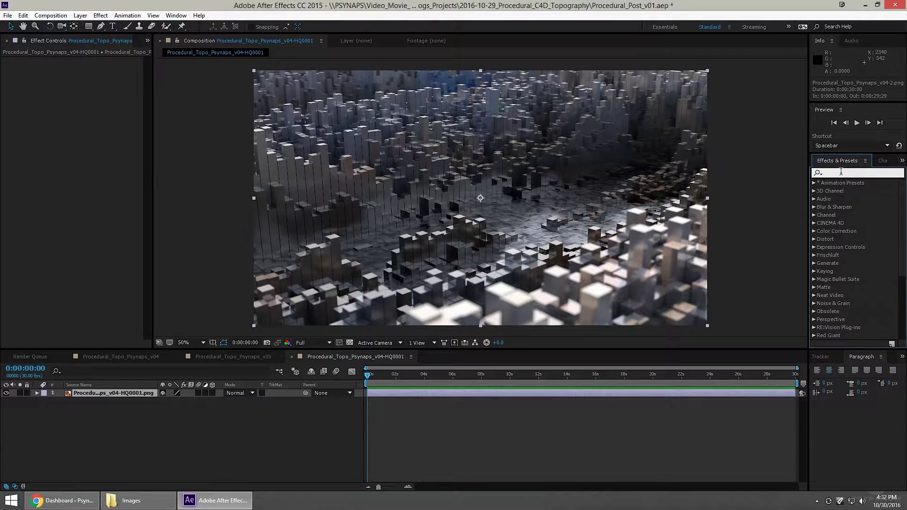
{"action": "type", "text": "lum"}
{"action": "left_click_drag", "start_coordinate": [859, 263], "coordinate": [36, 90]}
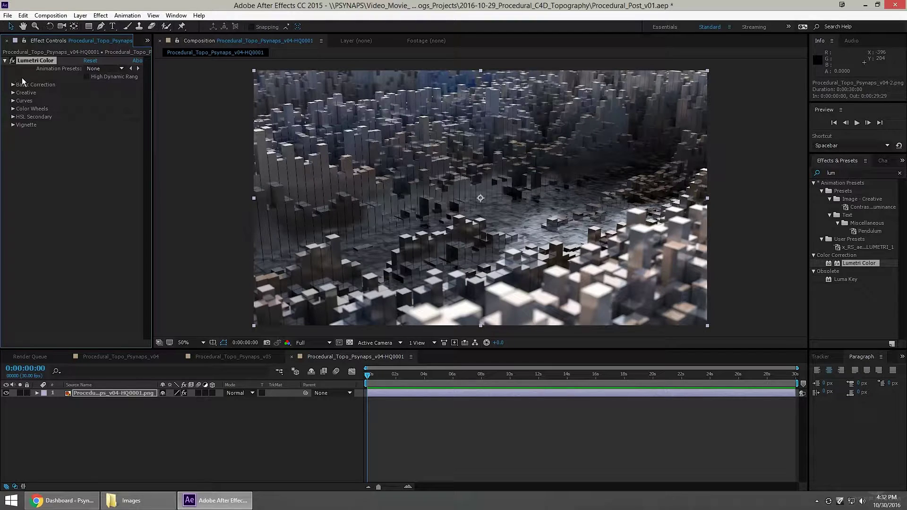
Set the Lumetri basic correction to temperature 4, tint -6, exposure 0.2 and contrast -4
{"action": "left_click", "coordinate": [13, 125]}
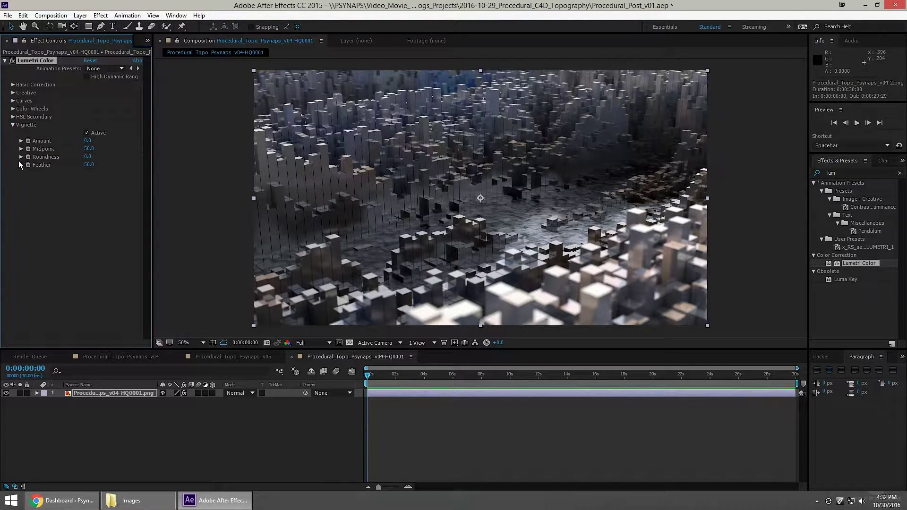
{"action": "left_click", "coordinate": [30, 85]}
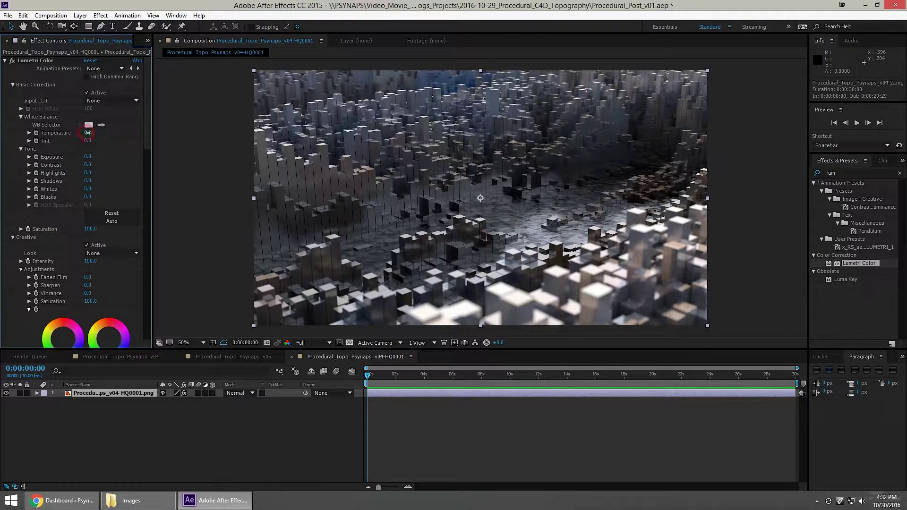
{"action": "left_click_drag", "start_coordinate": [88, 132], "coordinate": [98, 132]}
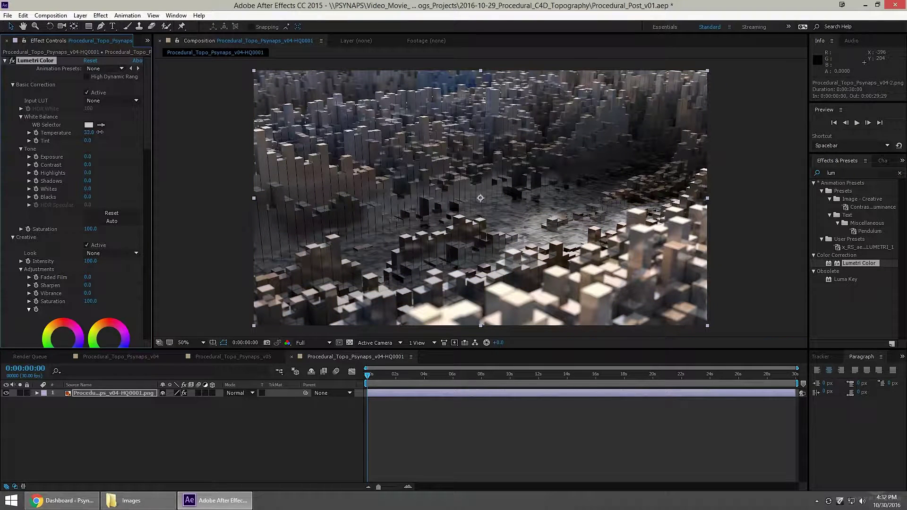
{"action": "mouse_move", "coordinate": [87, 135]}
{"action": "left_mouse_down"}
{"action": "mouse_move", "coordinate": [106, 140]}
{"action": "mouse_move", "coordinate": [68, 141]}
{"action": "mouse_move", "coordinate": [83, 141]}
{"action": "left_mouse_up"}
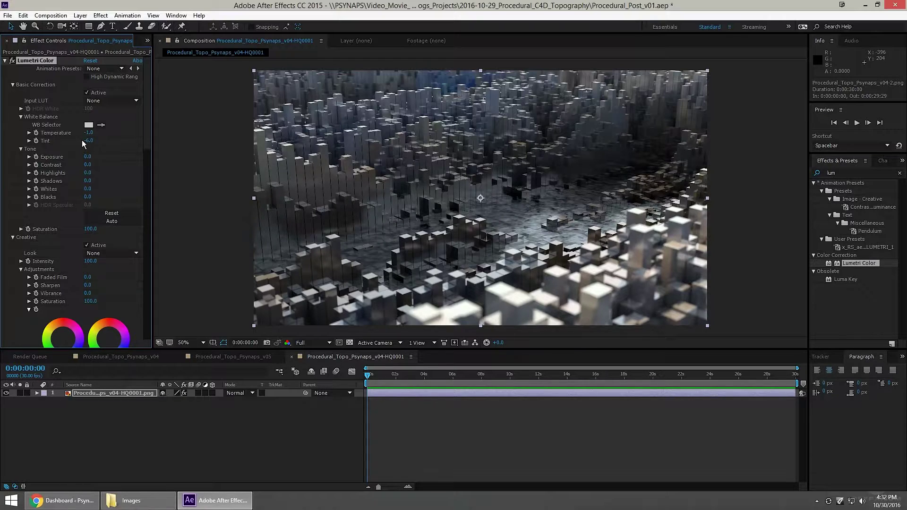
{"action": "left_click_drag", "start_coordinate": [88, 133], "coordinate": [90, 133]}
{"action": "mouse_move", "coordinate": [87, 157]}
{"action": "left_mouse_down"}
{"action": "mouse_move", "coordinate": [108, 153]}
{"action": "mouse_move", "coordinate": [75, 152]}
{"action": "mouse_move", "coordinate": [97, 164]}
{"action": "mouse_move", "coordinate": [161, 164]}
{"action": "mouse_move", "coordinate": [74, 169]}
{"action": "mouse_move", "coordinate": [94, 169]}
{"action": "left_mouse_up"}
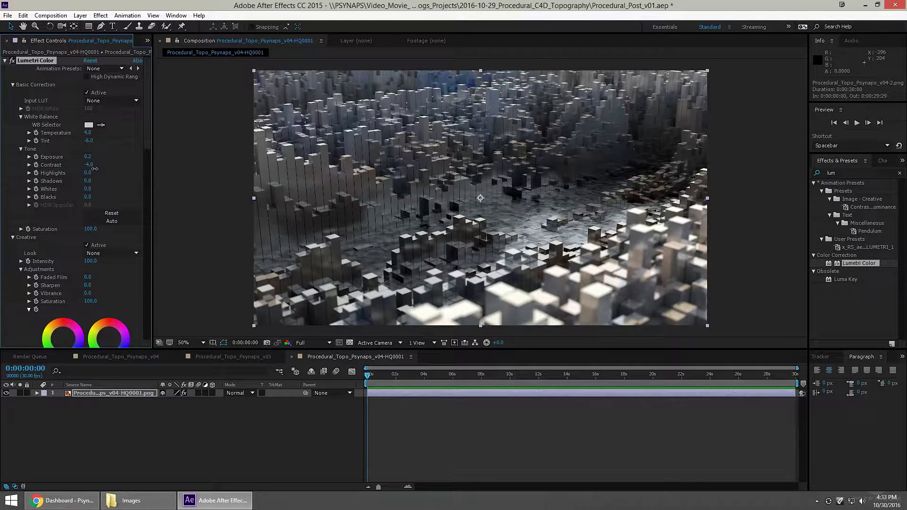
Try the ALEXA_Default_Log input LUT on the image and reset the input LUT to None
{"action": "left_click", "coordinate": [110, 100]}
{"action": "left_click", "coordinate": [111, 145]}
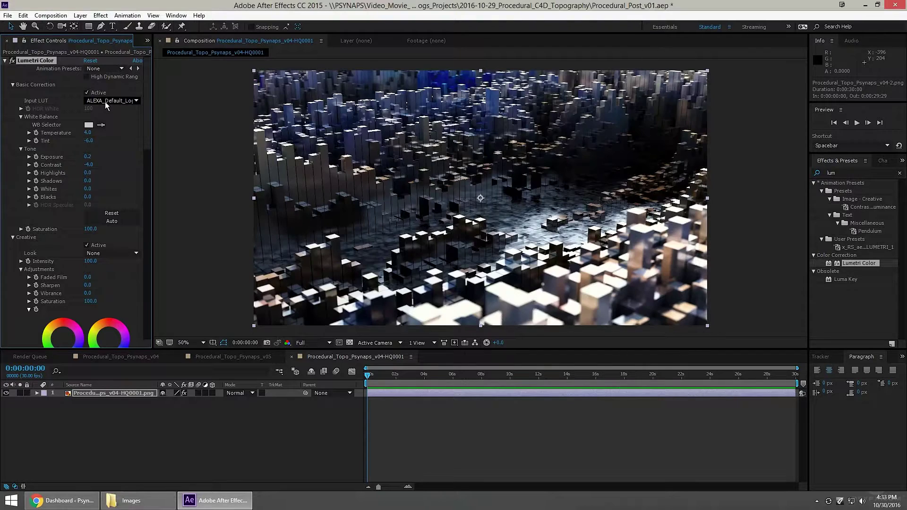
{"action": "left_click", "coordinate": [104, 101]}
{"action": "left_click", "coordinate": [107, 111]}
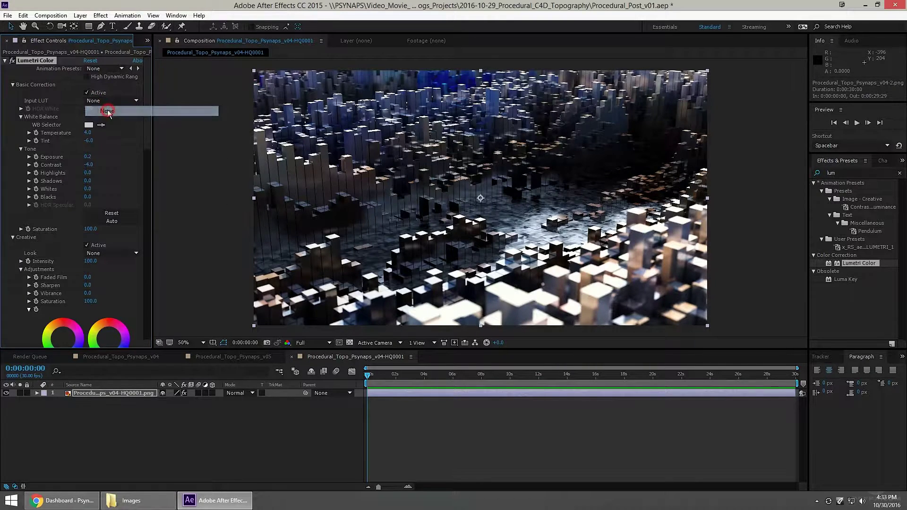
Try several Lumetri creative looks, including Kodak 5205 Fuji 3510, Fuji F125 Kodak 2393 and SL CLEAN FUJI A HDR, and return the look to None
{"action": "scroll", "coordinate": [147, 111], "scroll_direction": "down", "scroll_amount": 5}
{"action": "scroll", "coordinate": [143, 150], "scroll_direction": "down", "scroll_amount": 1}
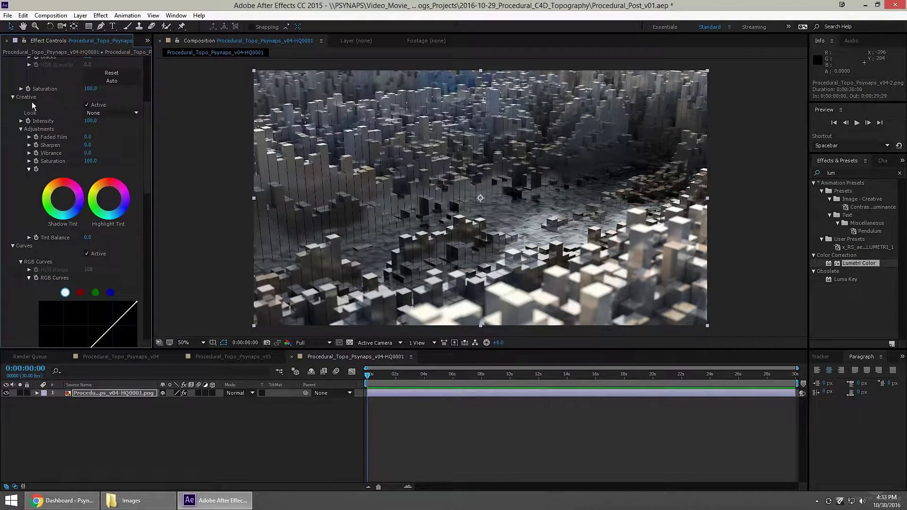
{"action": "left_click", "coordinate": [112, 113]}
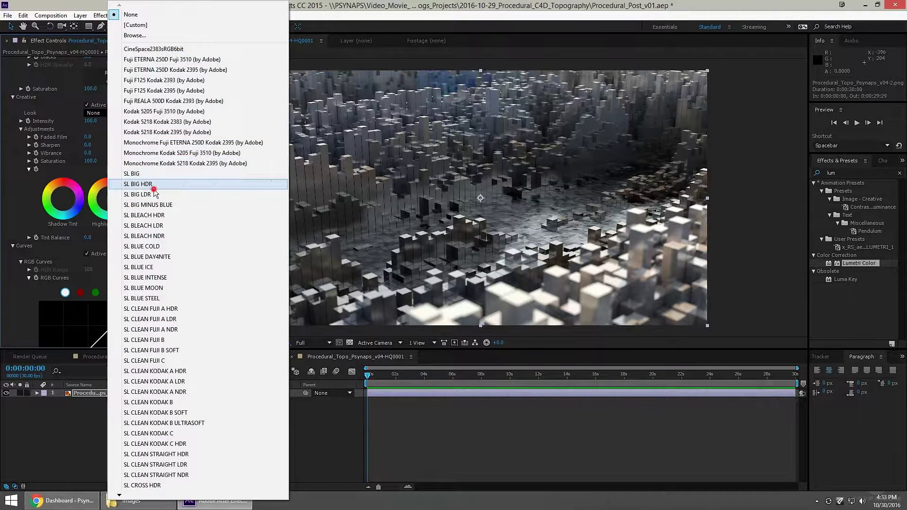
{"action": "left_click", "coordinate": [152, 183]}
{"action": "left_click", "coordinate": [114, 112]}
{"action": "left_click", "coordinate": [146, 110]}
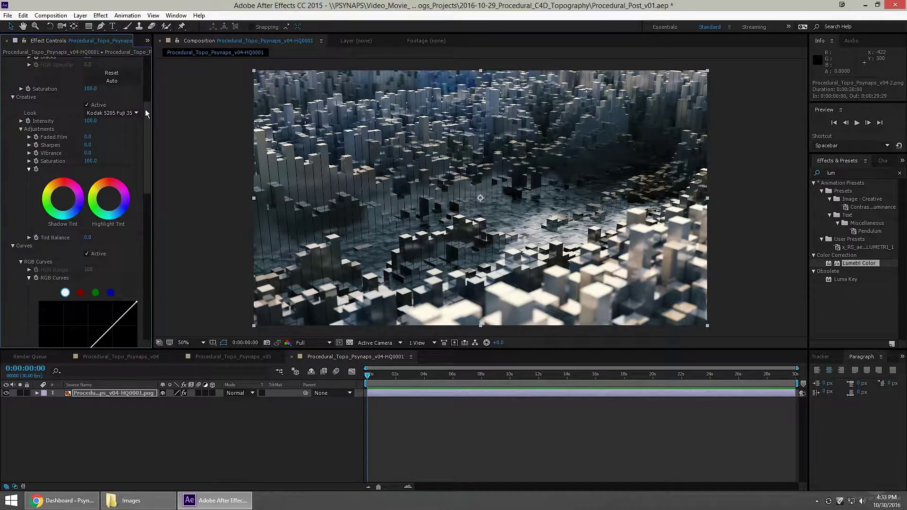
{"action": "left_click", "coordinate": [134, 112]}
{"action": "left_click", "coordinate": [139, 78]}
{"action": "left_click", "coordinate": [118, 113]}
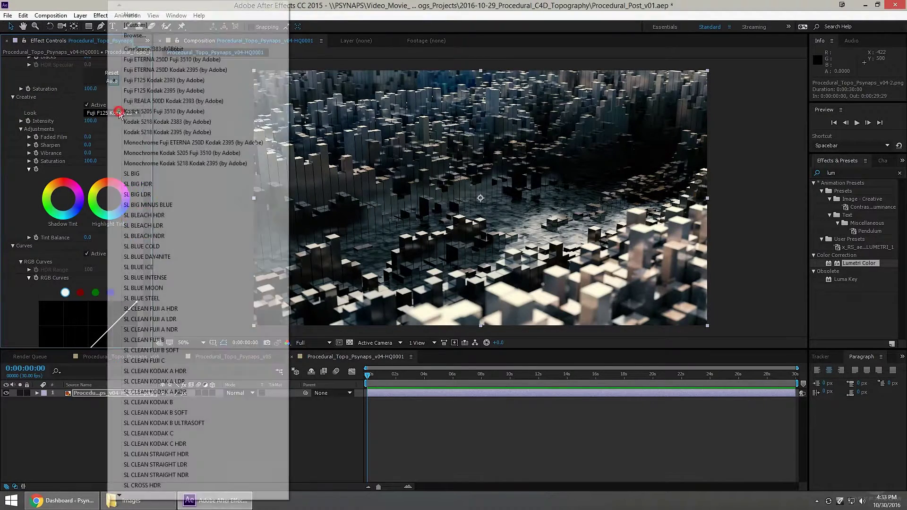
{"action": "left_click", "coordinate": [151, 332]}
{"action": "left_click", "coordinate": [113, 112]}
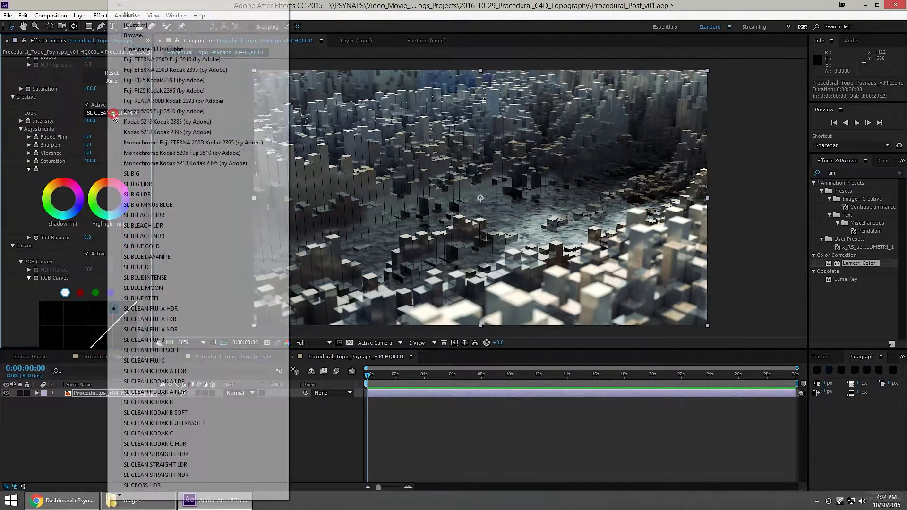
{"action": "left_click", "coordinate": [163, 298]}
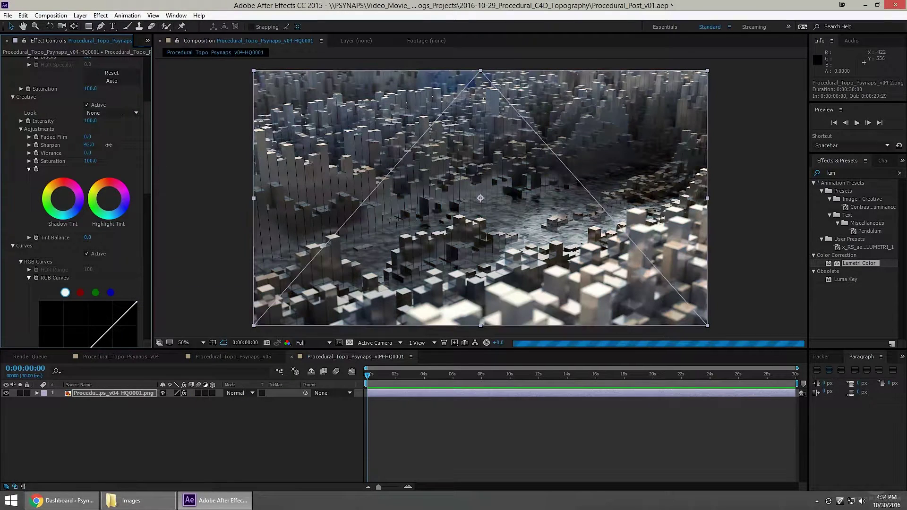
Set the Lumetri creative sharpening to 5 and vibrance to 10 while checking the image at 100% magnification
{"action": "left_click_drag", "start_coordinate": [88, 145], "coordinate": [109, 145]}
{"action": "left_click", "coordinate": [184, 343]}
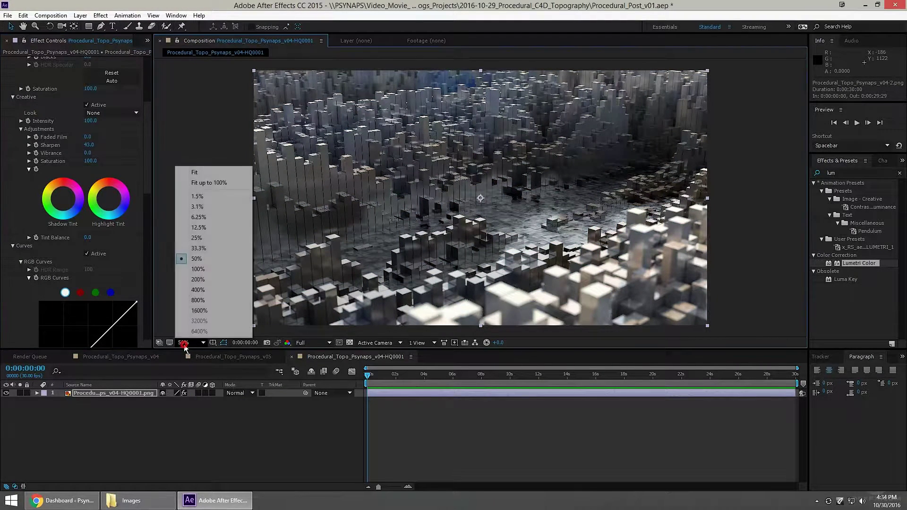
{"action": "left_click", "coordinate": [189, 267]}
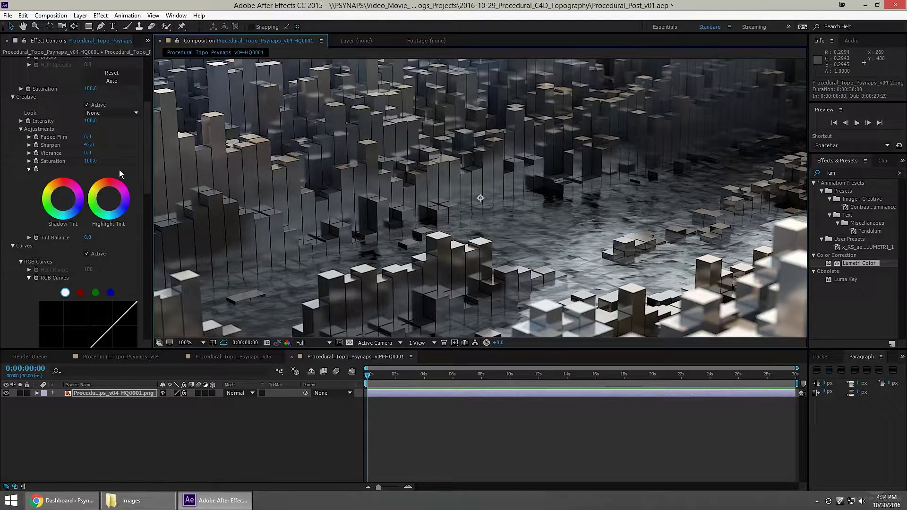
{"action": "left_click_drag", "start_coordinate": [88, 144], "coordinate": [73, 146]}
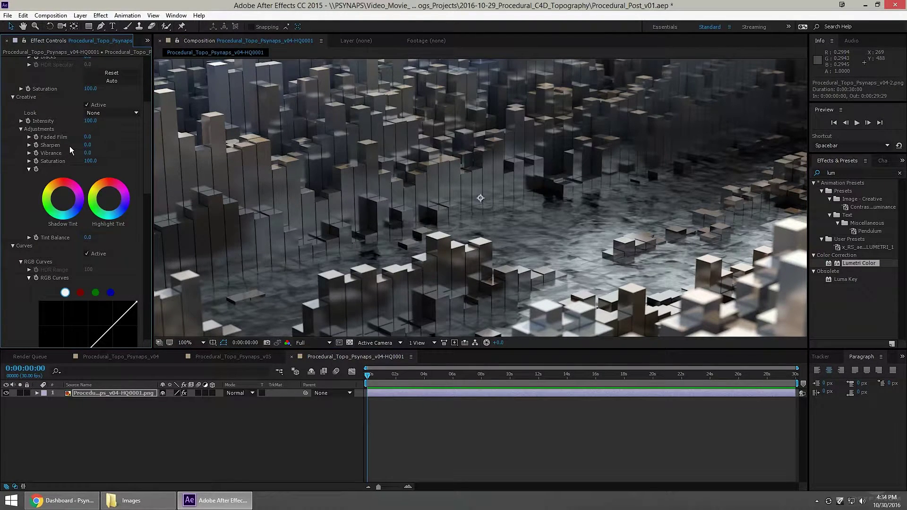
{"action": "left_click_drag", "start_coordinate": [87, 145], "coordinate": [89, 145]}
{"action": "left_click_drag", "start_coordinate": [87, 153], "coordinate": [91, 153]}
{"action": "scroll", "coordinate": [44, 125], "scroll_direction": "down", "scroll_amount": 3}
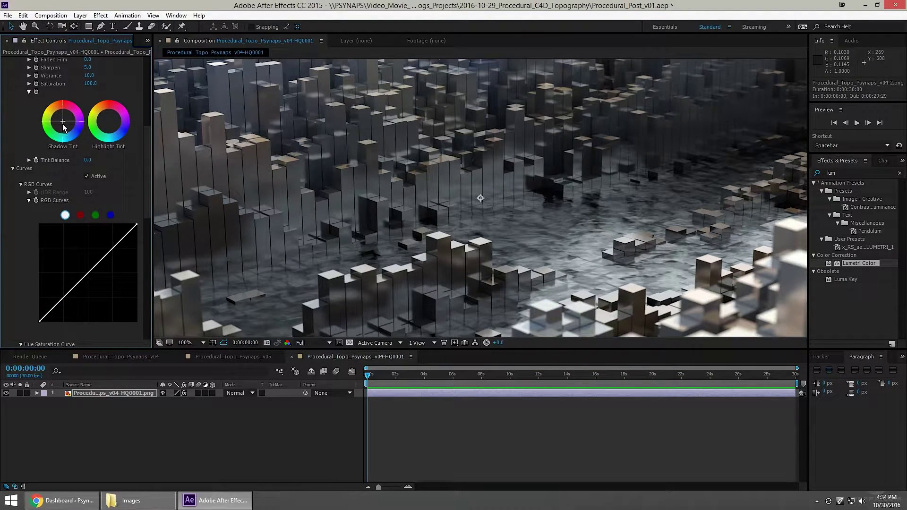
Tint the Lumetri creative shadows slightly toward blue and the highlights slightly toward a warm orange
{"action": "left_click_drag", "start_coordinate": [61, 124], "coordinate": [58, 117]}
{"action": "mouse_move", "coordinate": [314, 185]}
{"action": "left_mouse_down"}
{"action": "mouse_move", "coordinate": [340, 129]}
{"action": "mouse_move", "coordinate": [387, 253]}
{"action": "left_mouse_up"}
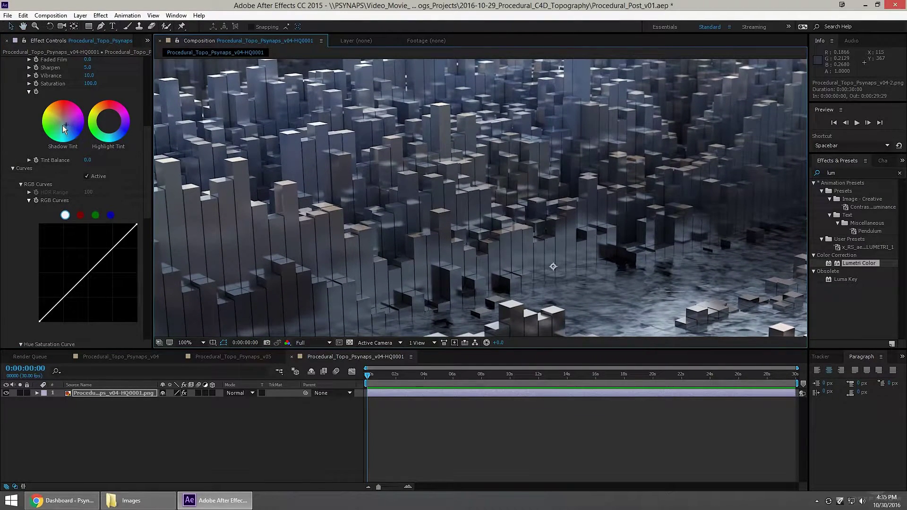
{"action": "left_click_drag", "start_coordinate": [59, 122], "coordinate": [60, 117]}
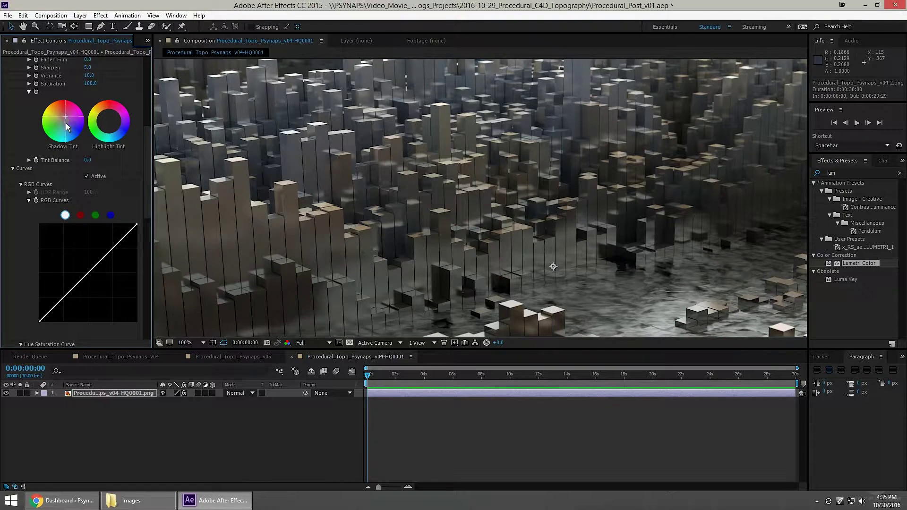
{"action": "left_click_drag", "start_coordinate": [66, 125], "coordinate": [61, 122]}
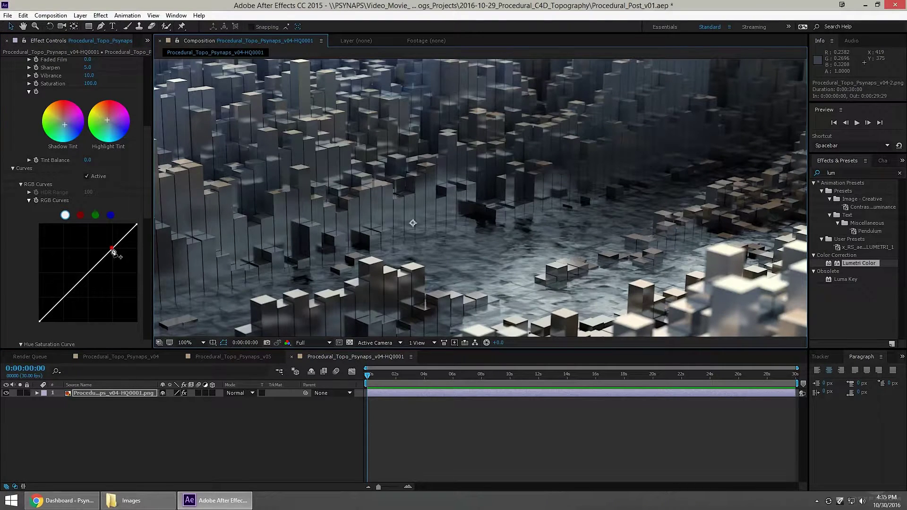
Shape the master RGB curve into a gentle S with raised highlights and lowered shadows, and lift its black point slightly
{"action": "left_click_drag", "start_coordinate": [112, 250], "coordinate": [110, 244]}
{"action": "left_click_drag", "start_coordinate": [63, 291], "coordinate": [64, 301]}
{"action": "left_click_drag", "start_coordinate": [528, 282], "coordinate": [395, 282]}
{"action": "left_click_drag", "start_coordinate": [379, 198], "coordinate": [430, 205]}
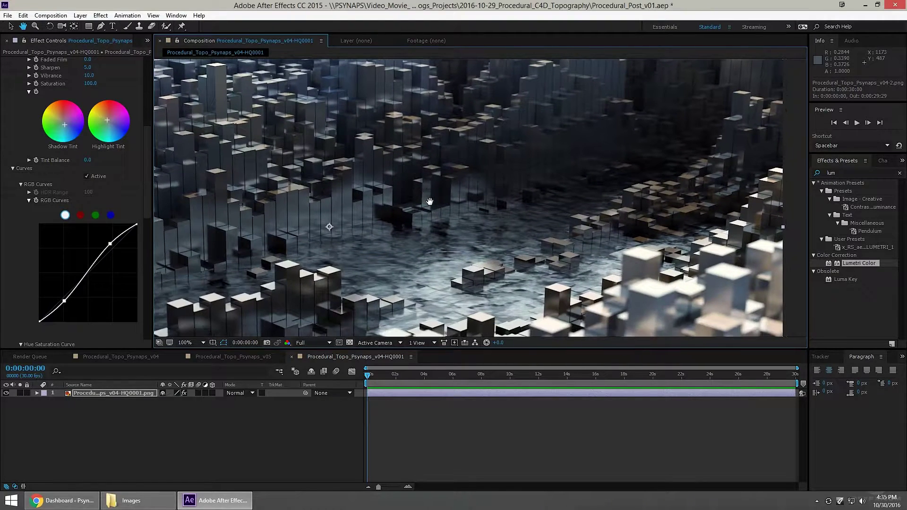
{"action": "left_click_drag", "start_coordinate": [511, 270], "coordinate": [529, 162]}
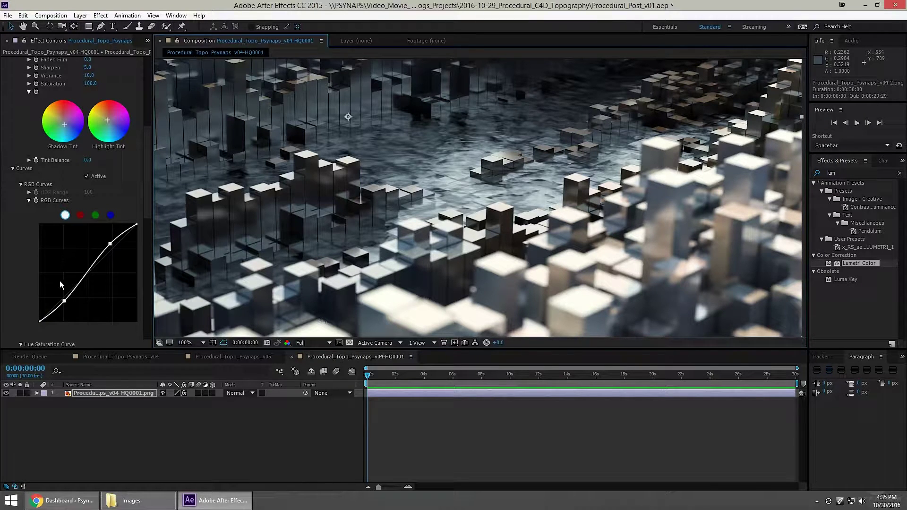
{"action": "left_click_drag", "start_coordinate": [38, 320], "coordinate": [40, 318]}
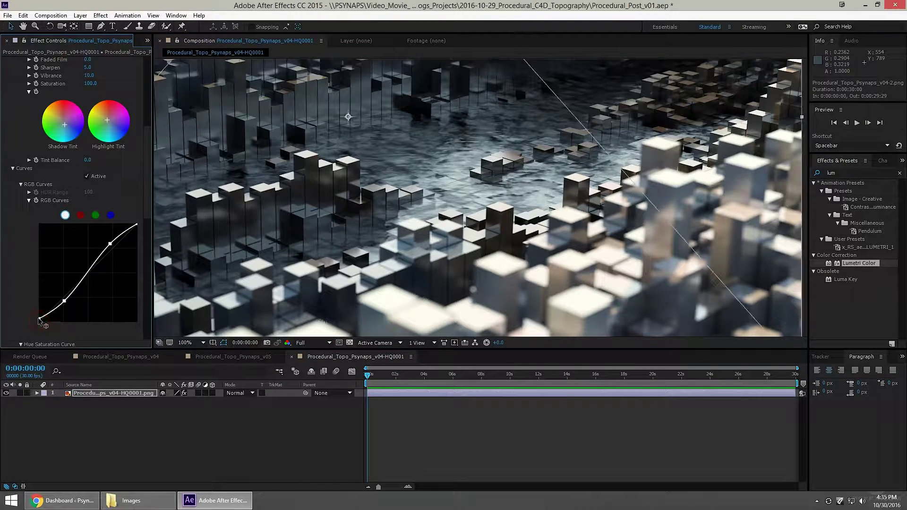
Expand the Hue Saturation curve ring slightly outward to boost the image's saturation
{"action": "key", "text": "space"}
{"action": "left_click_drag", "start_coordinate": [567, 190], "coordinate": [423, 270]}
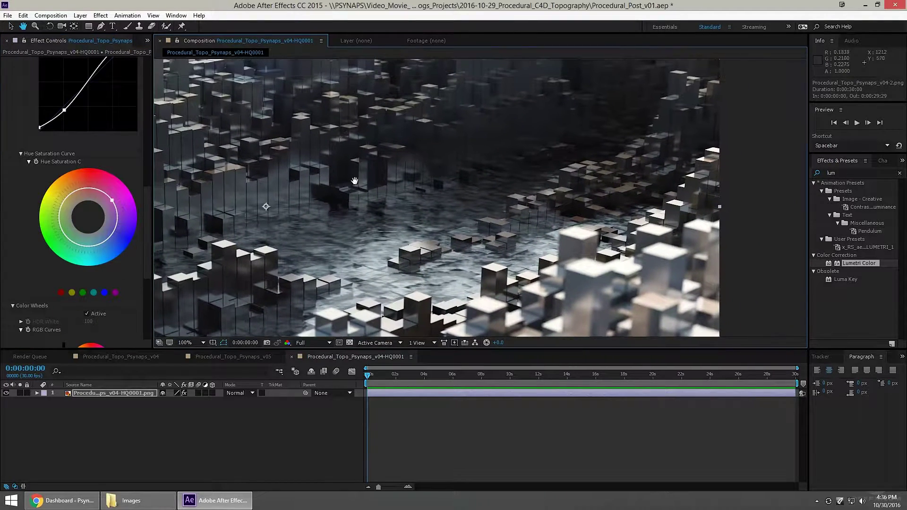
{"action": "left_click_drag", "start_coordinate": [334, 159], "coordinate": [535, 240]}
{"action": "left_click_drag", "start_coordinate": [410, 251], "coordinate": [449, 179]}
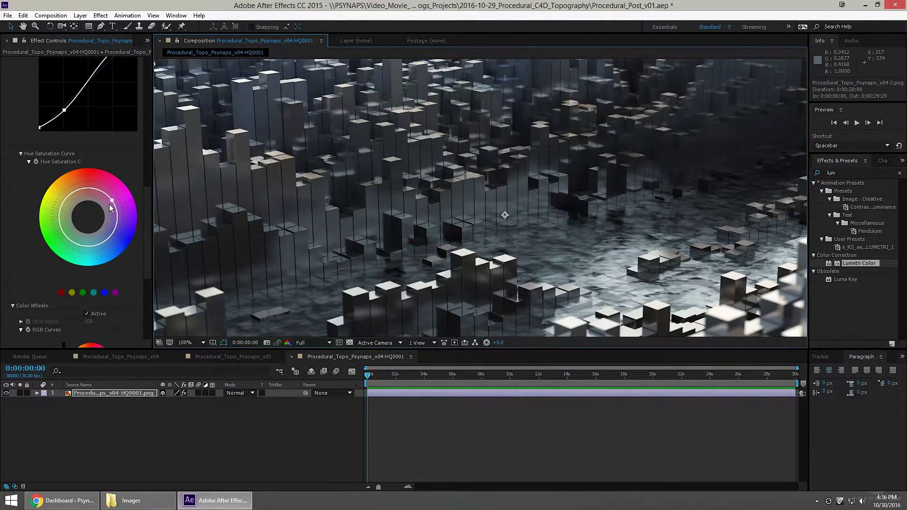
{"action": "left_click_drag", "start_coordinate": [112, 199], "coordinate": [115, 195]}
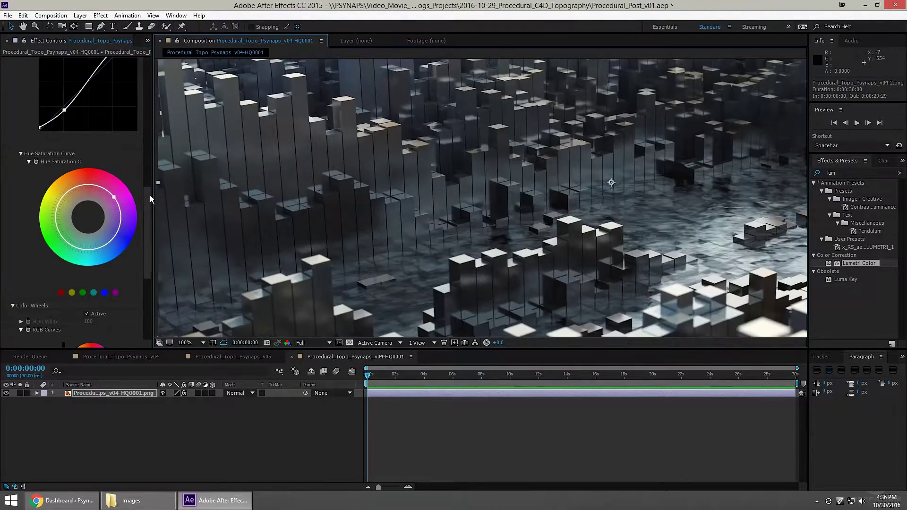
Tint the shadows toward green-teal with the Lumetri color wheels
{"action": "left_click_drag", "start_coordinate": [149, 196], "coordinate": [149, 256]}
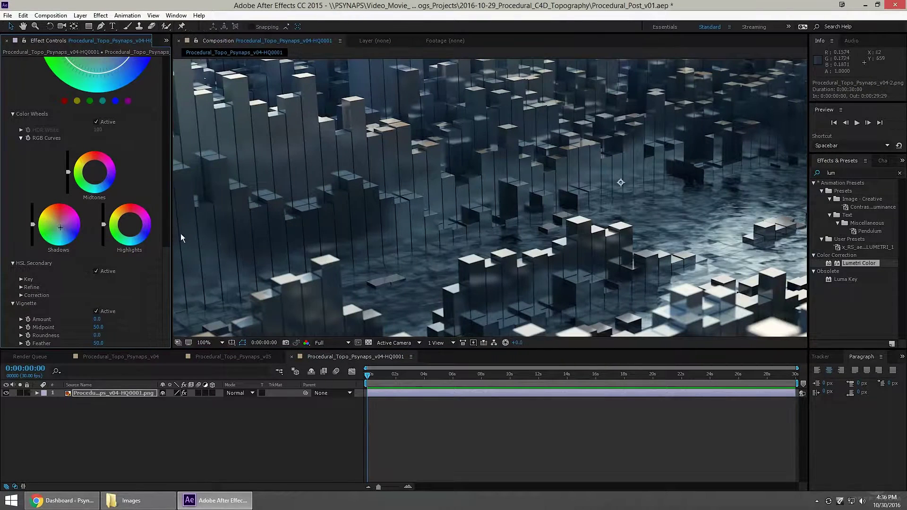
{"action": "key", "text": "space"}
{"action": "left_click_drag", "start_coordinate": [650, 202], "coordinate": [227, 325]}
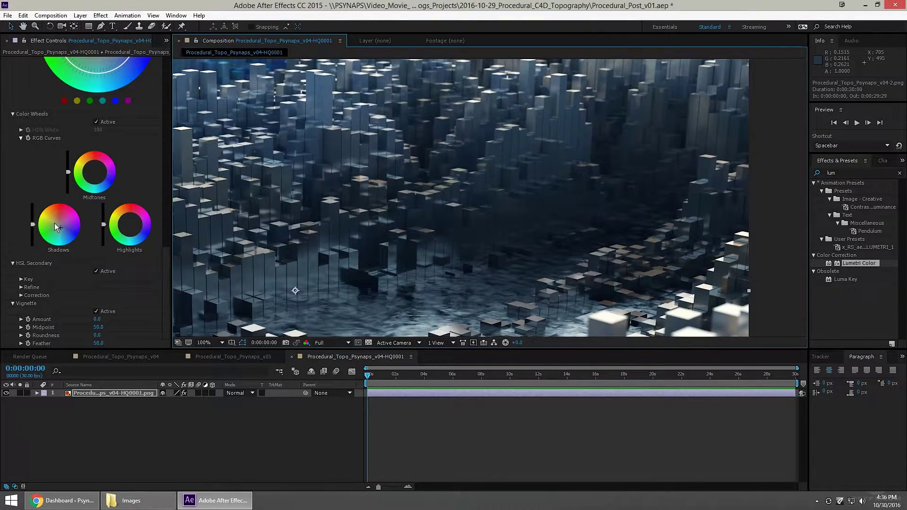
{"action": "left_click_drag", "start_coordinate": [57, 230], "coordinate": [58, 232]}
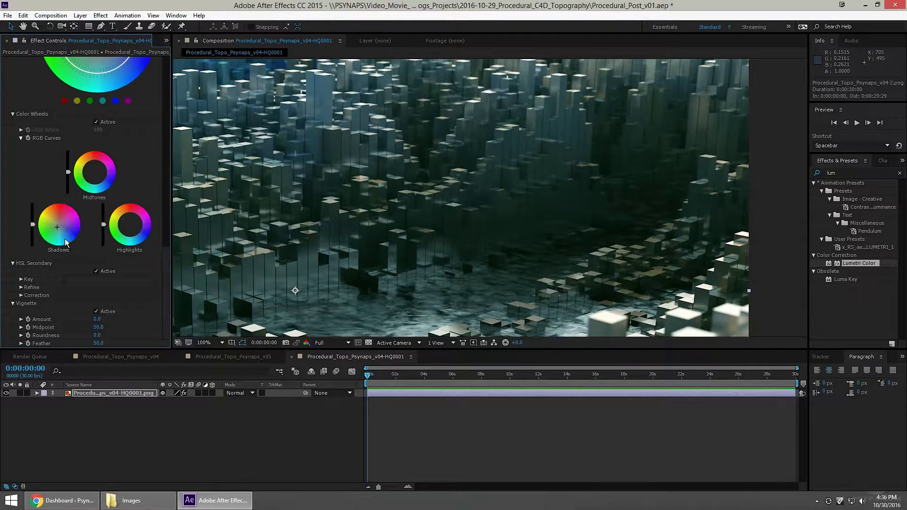
{"action": "left_click_drag", "start_coordinate": [165, 271], "coordinate": [166, 174]}
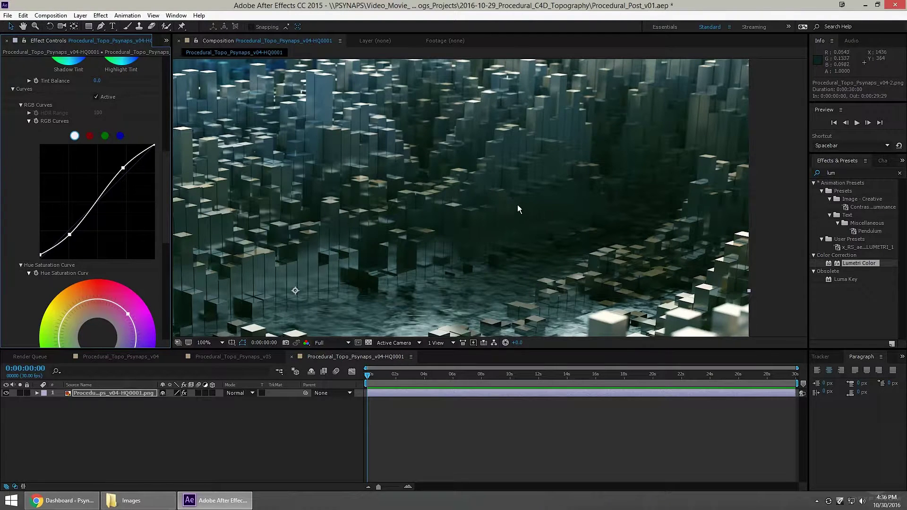
{"action": "scroll", "coordinate": [163, 342], "scroll_direction": "down", "scroll_amount": 10}
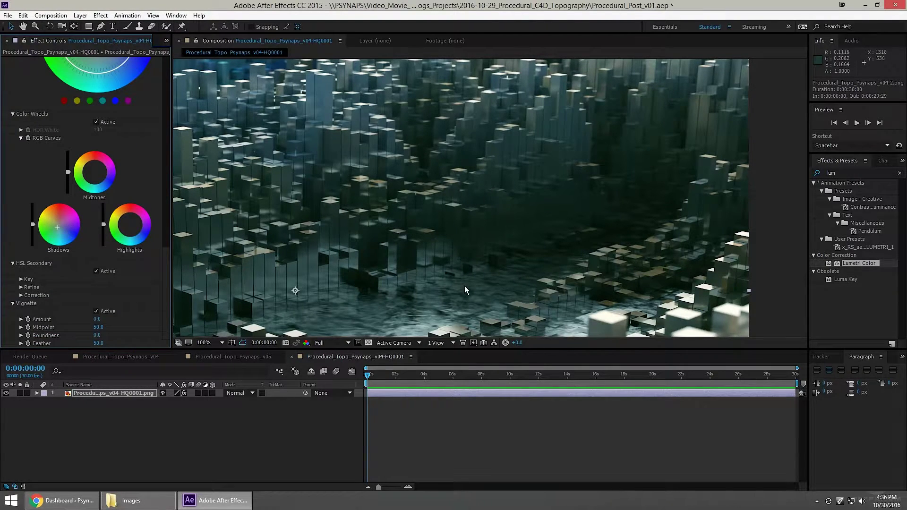
{"action": "left_click_drag", "start_coordinate": [57, 231], "coordinate": [54, 226]}
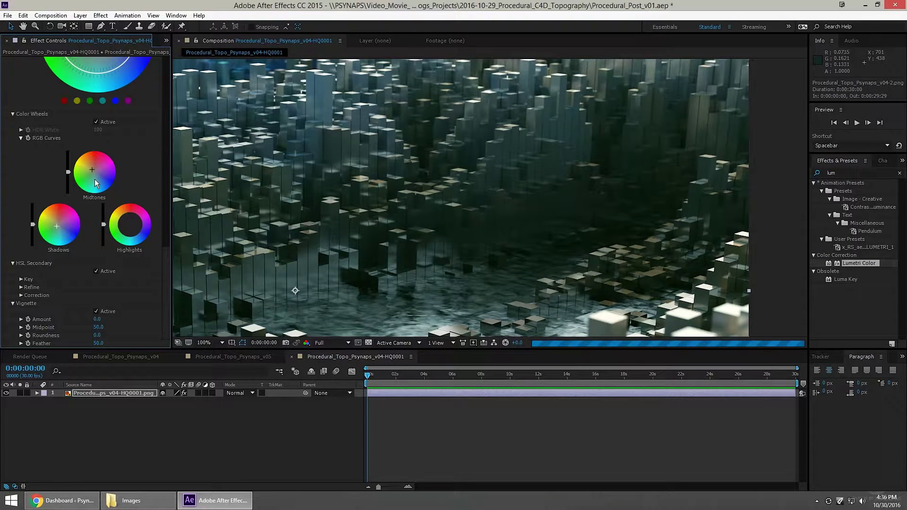
{"action": "left_click", "coordinate": [56, 231]}
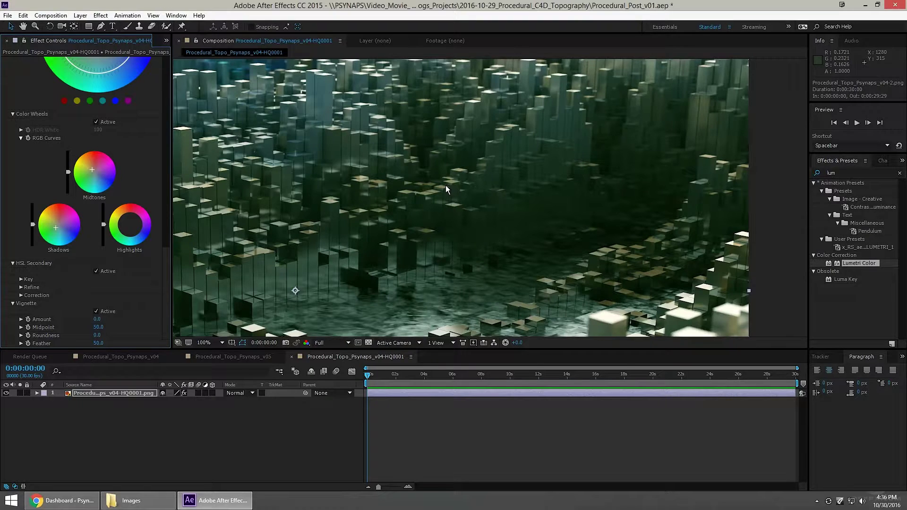
Tint the color wheel highlights slightly toward warm orange and the midtones slightly toward cyan-blue
{"action": "left_click_drag", "start_coordinate": [93, 171], "coordinate": [93, 170]}
{"action": "left_click_drag", "start_coordinate": [130, 223], "coordinate": [130, 222]}
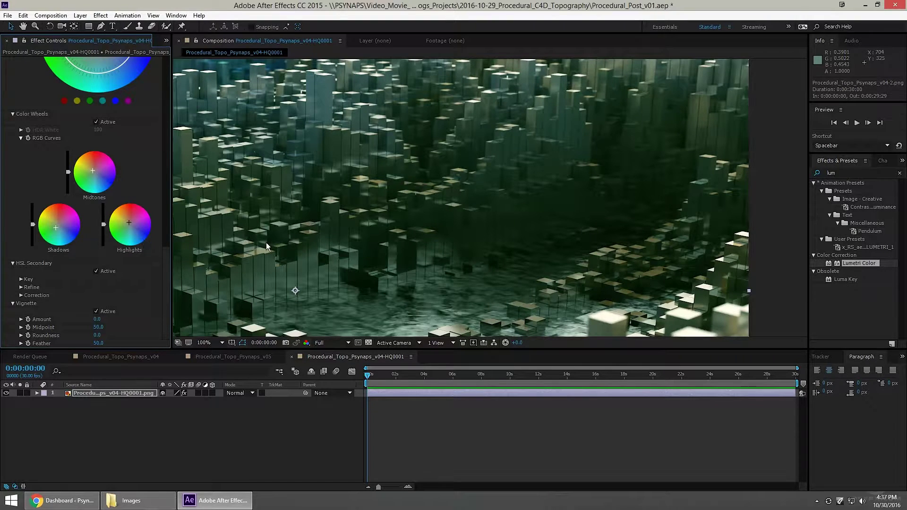
{"action": "left_click_drag", "start_coordinate": [96, 176], "coordinate": [92, 174]}
Compare the whole image at 50% magnification with the Lumetri Color effect switched off and on
{"action": "key", "text": "space"}
{"action": "left_click_drag", "start_coordinate": [499, 159], "coordinate": [696, 80]}
{"action": "key", "text": "v"}
{"action": "left_click", "coordinate": [208, 343]}
{"action": "left_click", "coordinate": [215, 259]}
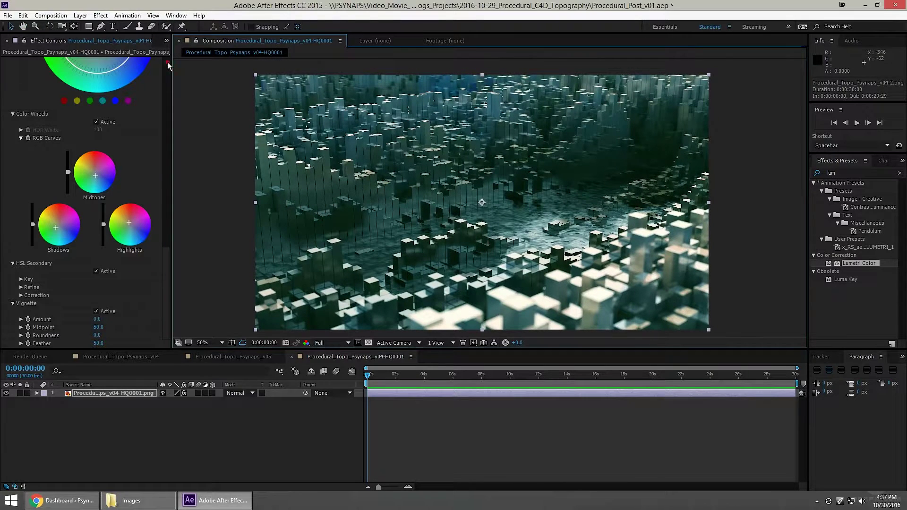
{"action": "left_click_drag", "start_coordinate": [168, 65], "coordinate": [167, 58]}
{"action": "left_click", "coordinate": [13, 61]}
{"action": "left_click", "coordinate": [13, 61]}
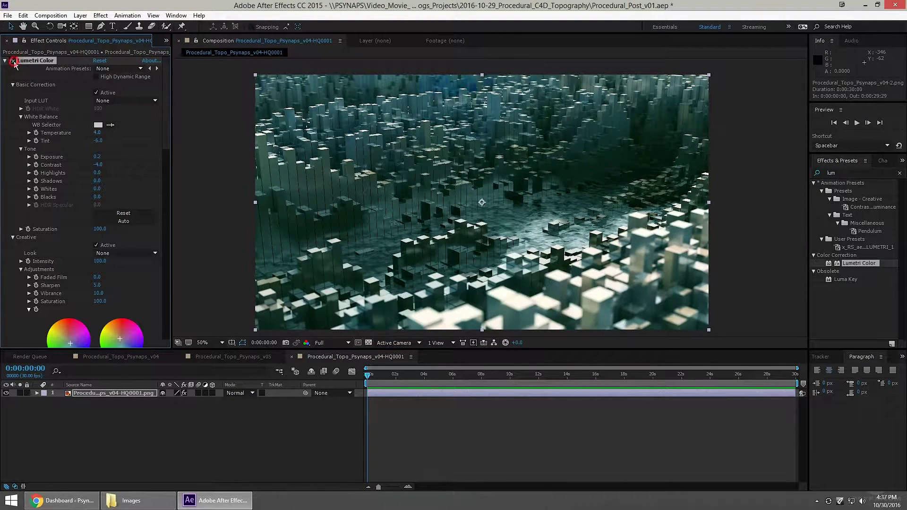
{"action": "left_click", "coordinate": [13, 61]}
{"action": "left_click", "coordinate": [13, 61]}
{"action": "left_click", "coordinate": [13, 61]}
{"action": "left_click", "coordinate": [13, 61]}
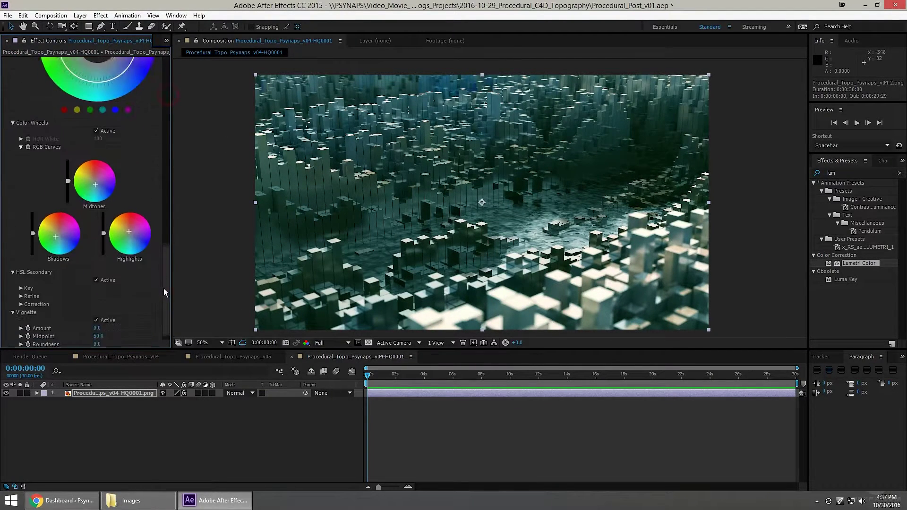